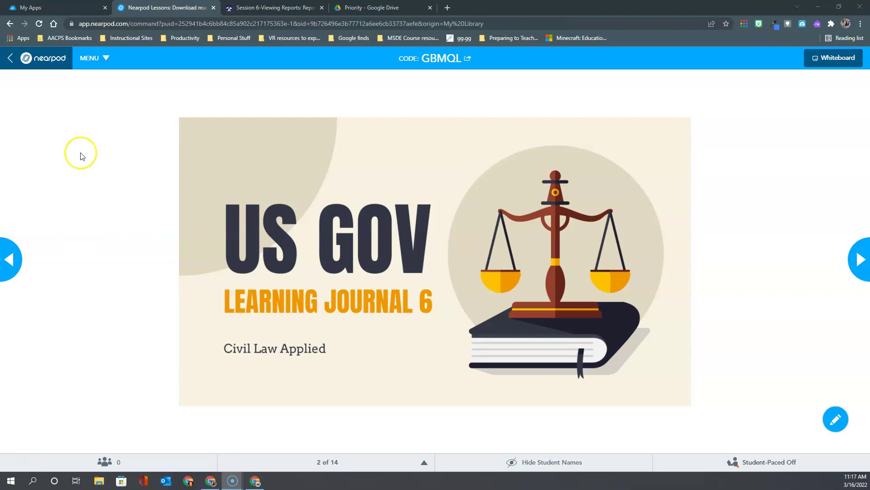
E-mail the lesson's assessment report from the live session menu and return to My Lessons
left_click(107, 61)
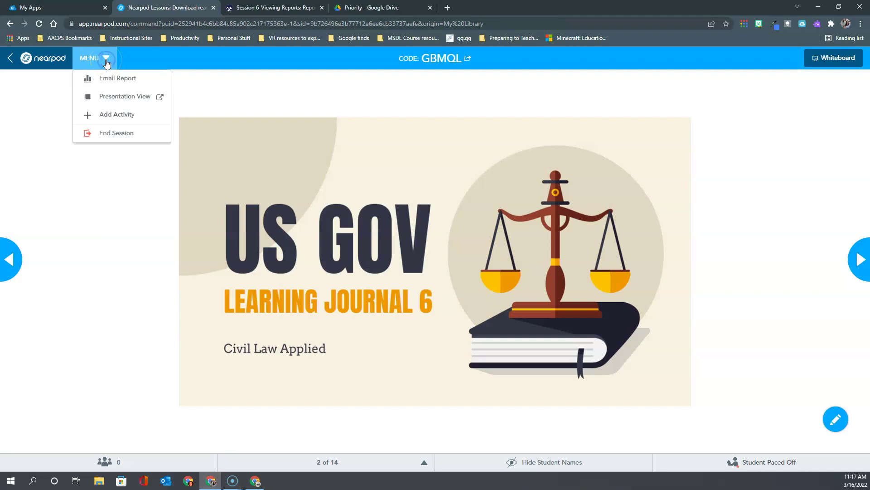
left_click(111, 78)
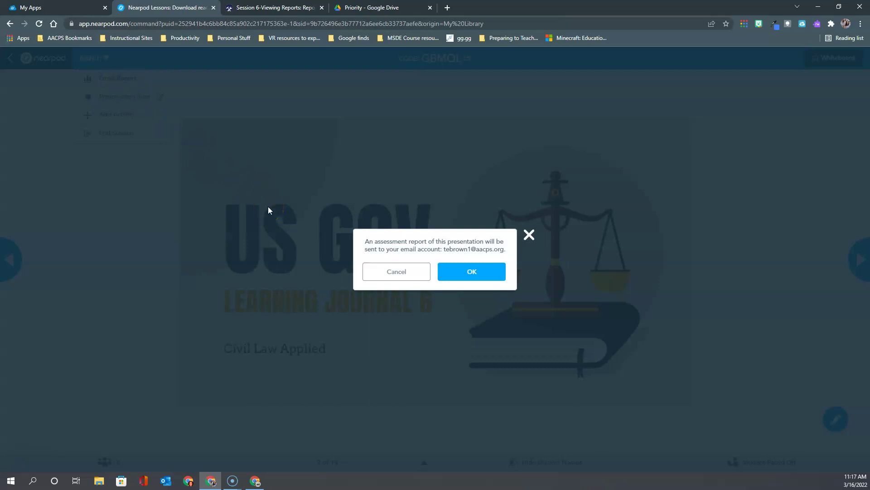
left_click(489, 277)
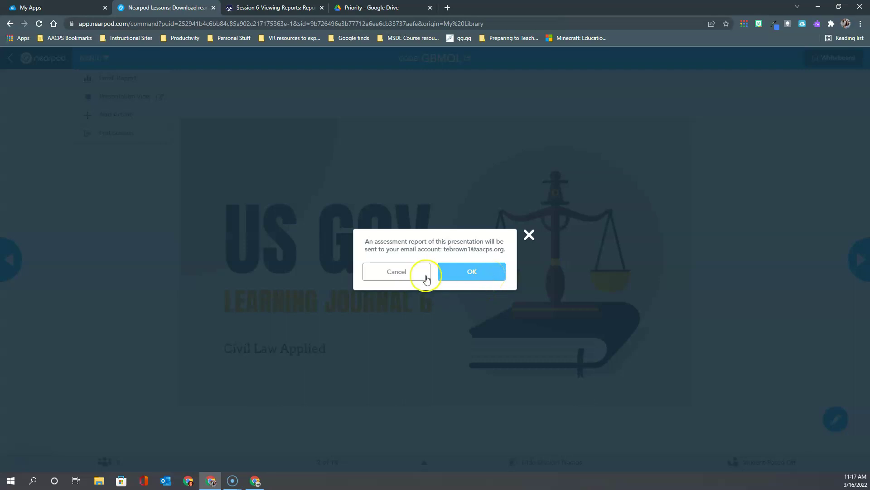
left_click(403, 275)
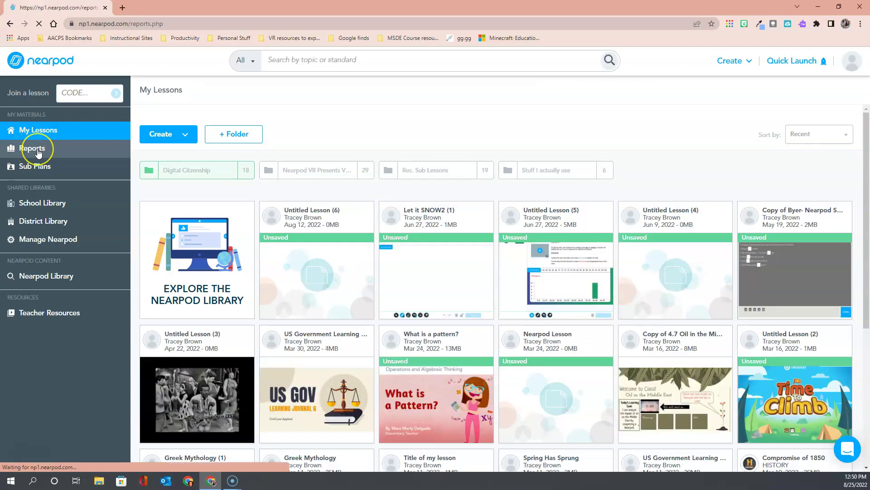
Open Reports and scroll down the Post-Session Reports list of past lessons
left_click(36, 150)
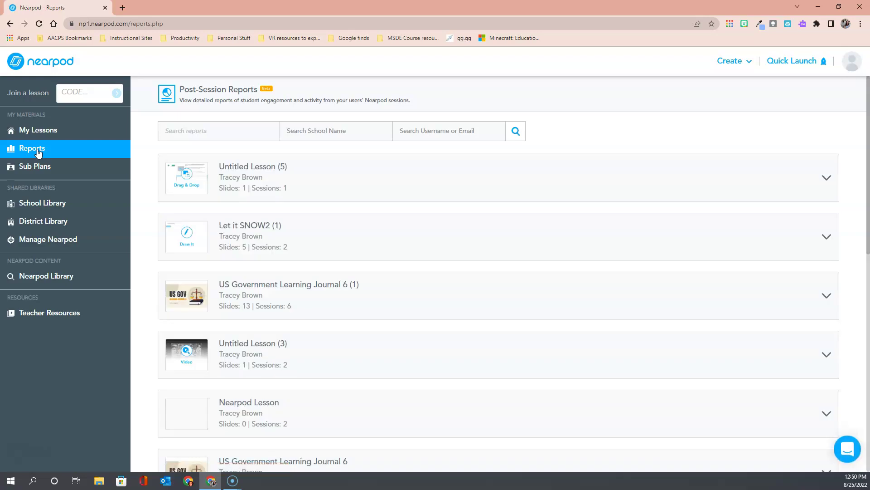
scroll(295, 326, "down", 4)
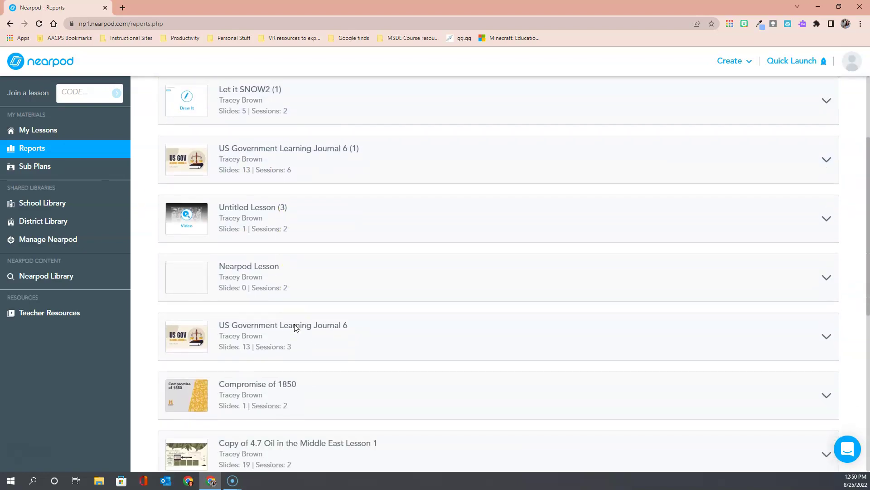
scroll(295, 326, "down", 7)
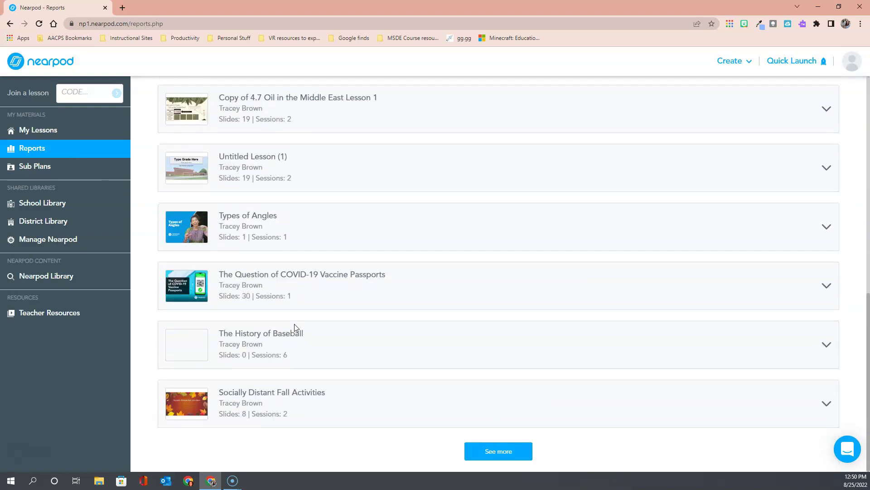
Expand the Socially Distant Fall Activities report to show its Nov 20 and Nov 18 sessions
left_click(295, 397)
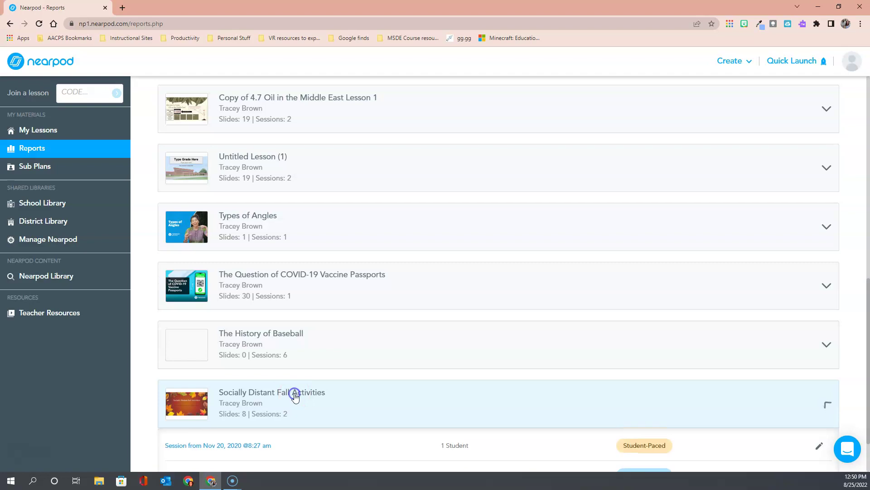
scroll(343, 360, "down", 2)
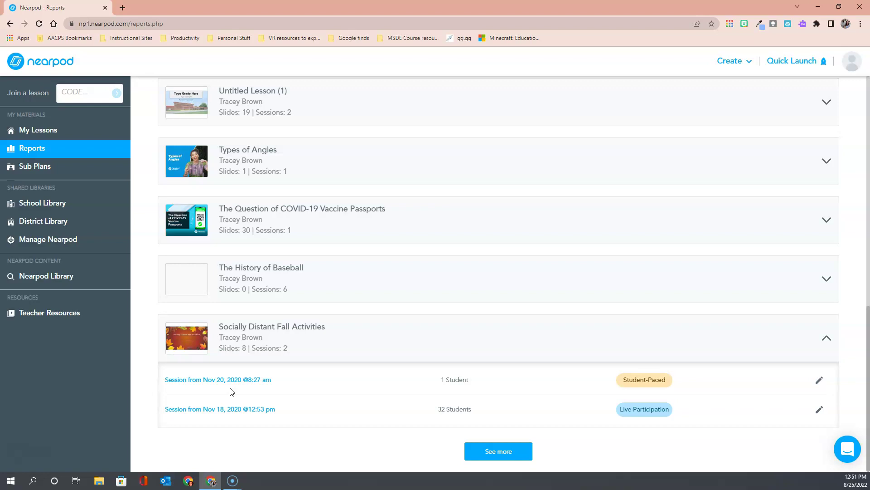
Rename the Nov 20 student-paced session to 'Period 3 Fall Activities'
left_click(818, 381)
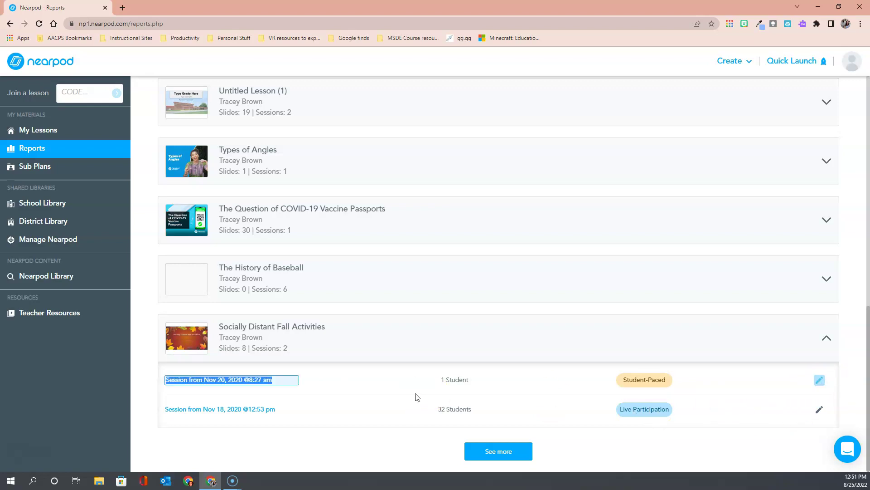
type("Per")
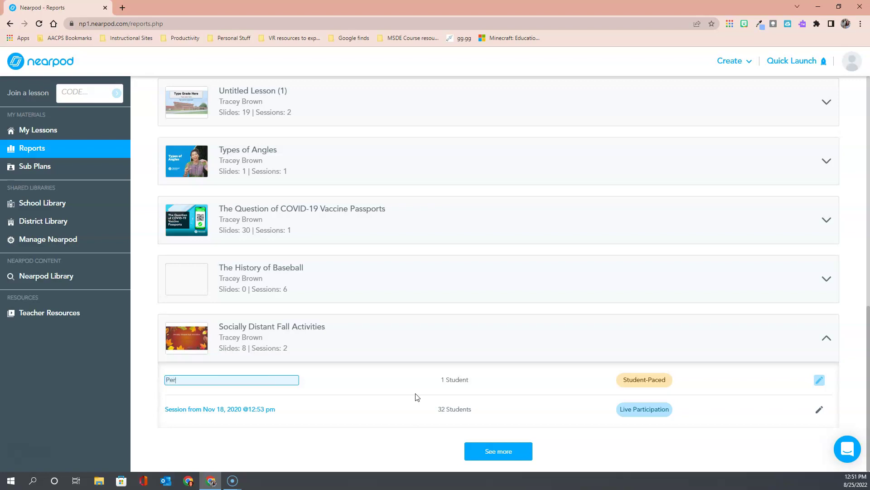
type("iod 3 Fall Activities")
left_click(323, 383)
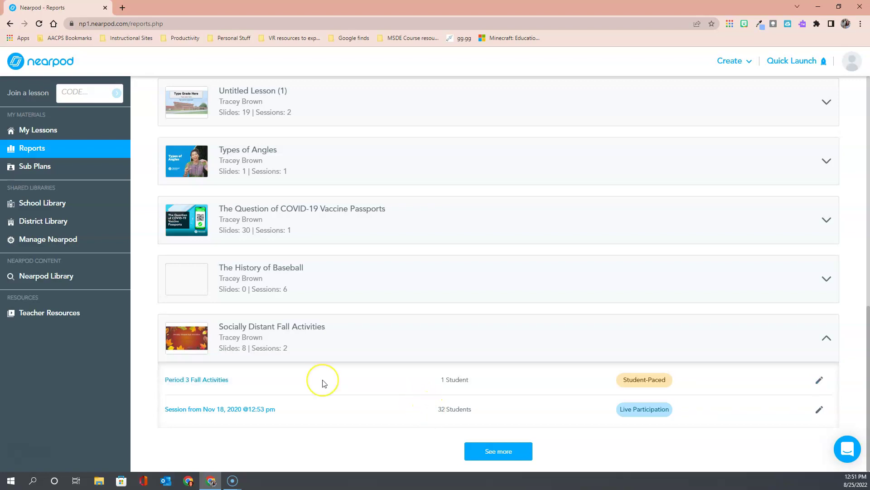
Open the Nov 18 live session's summary of student participation and quiz scores
left_click(233, 413)
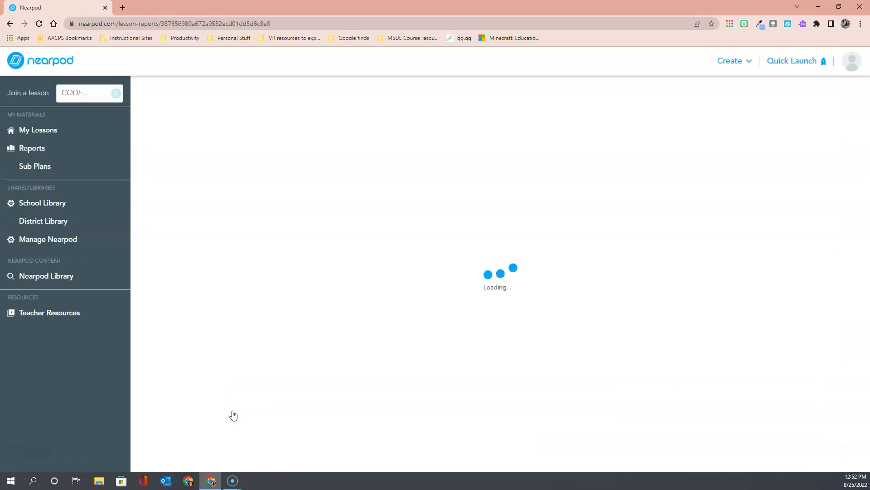
left_click(362, 382)
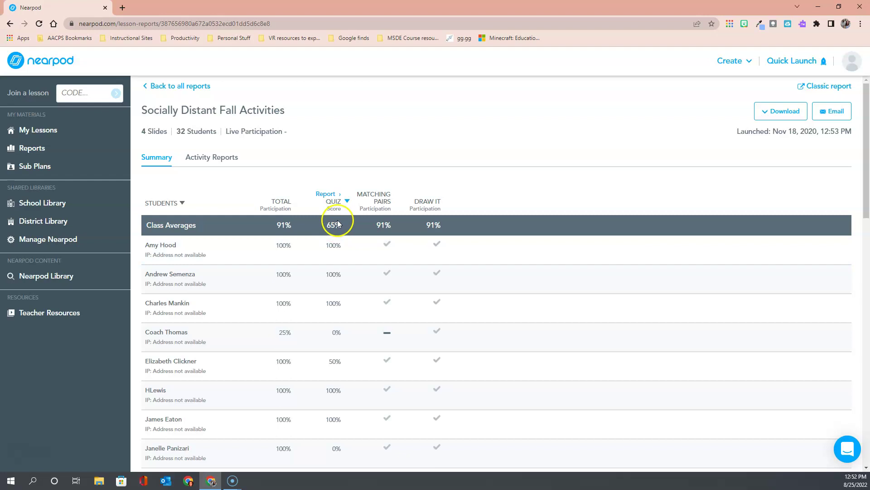
mouse_move(359, 219)
Show the Quiz activity report and scroll through each student's correct answers and score
left_click(225, 163)
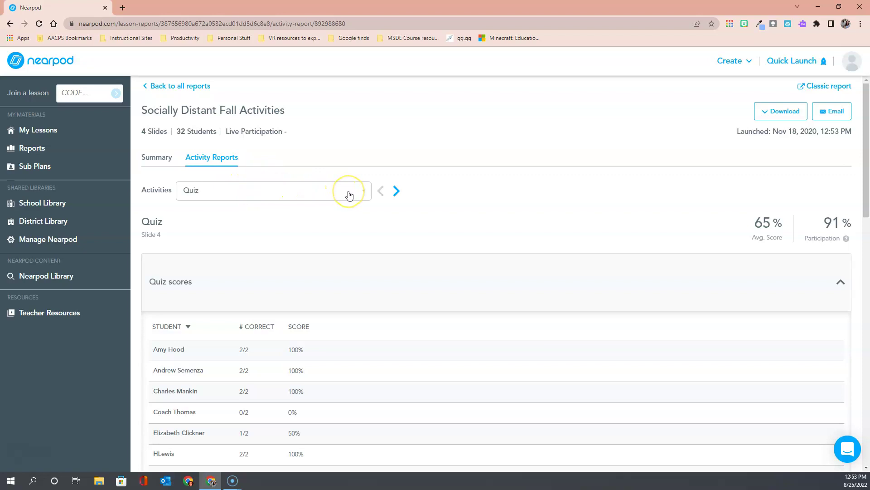
left_click(363, 192)
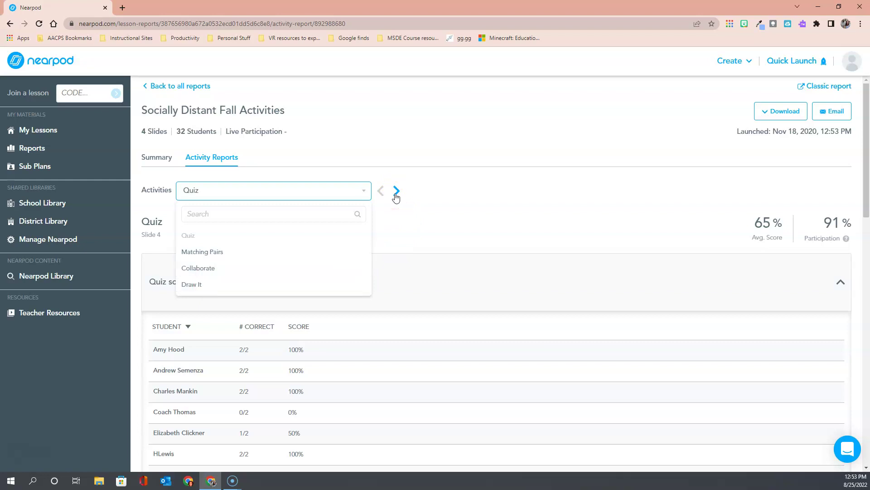
left_click(401, 225)
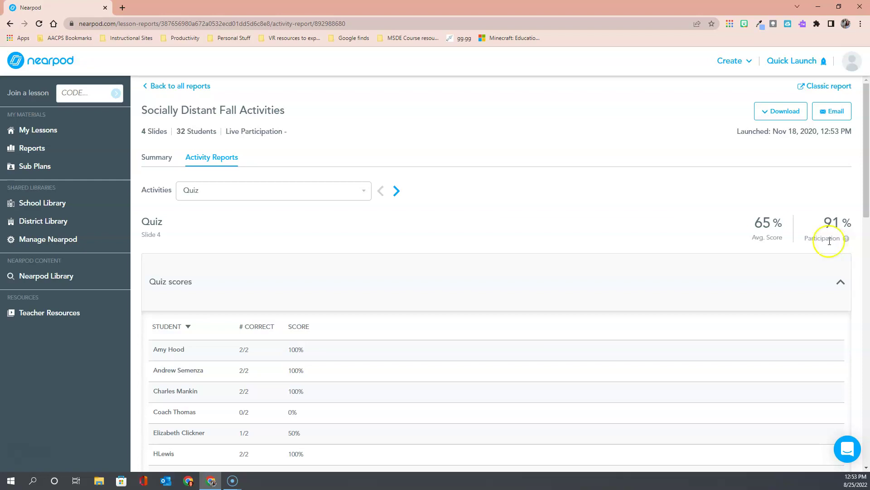
scroll(359, 271, "down", 3)
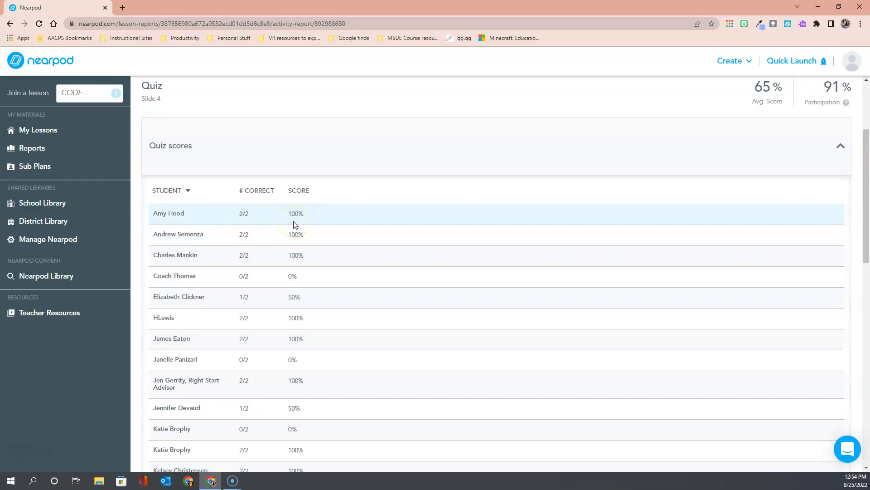
scroll(294, 224, "up", 3)
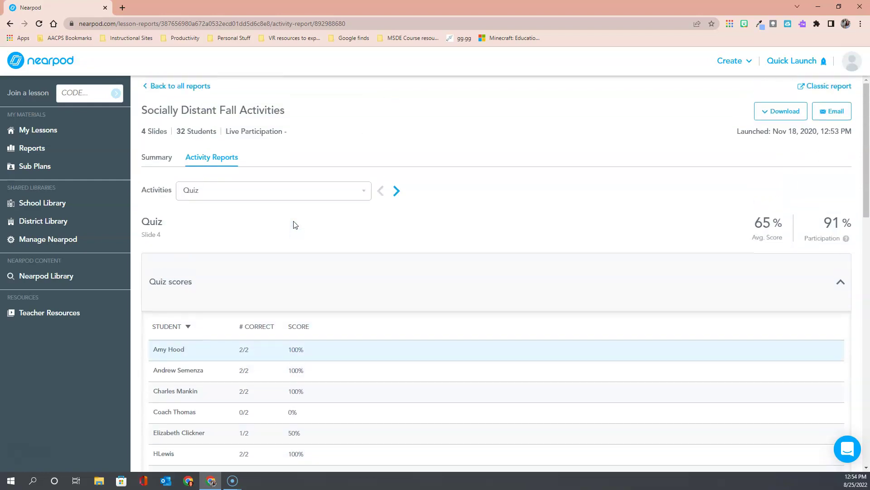
Advance to the Matching Pairs report and review each student's matches, tries and completion
left_click(395, 191)
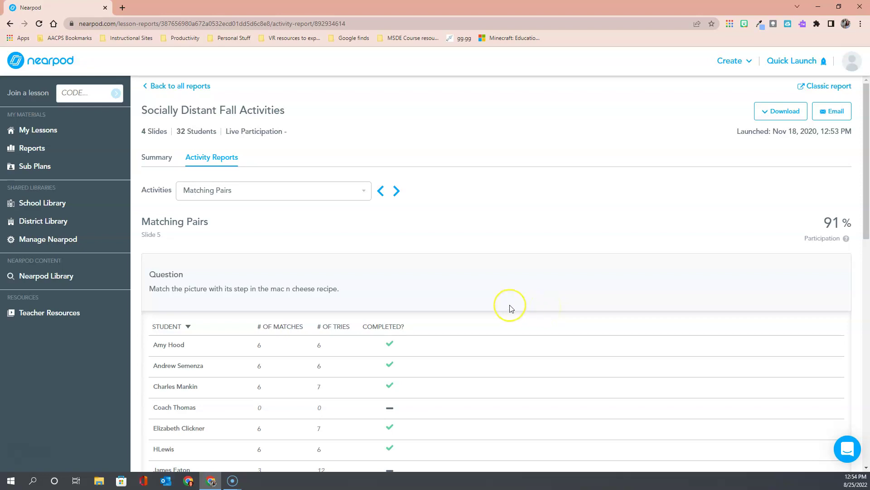
scroll(511, 307, "down", 3)
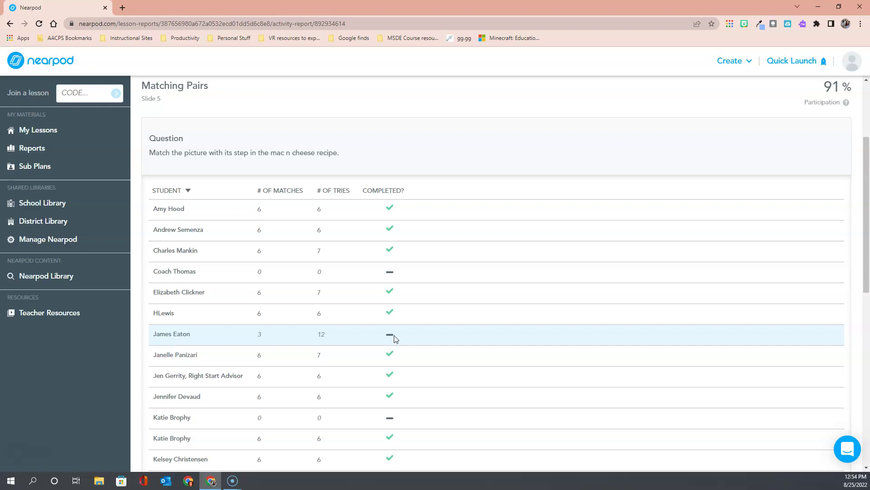
scroll(395, 337, "up", 3)
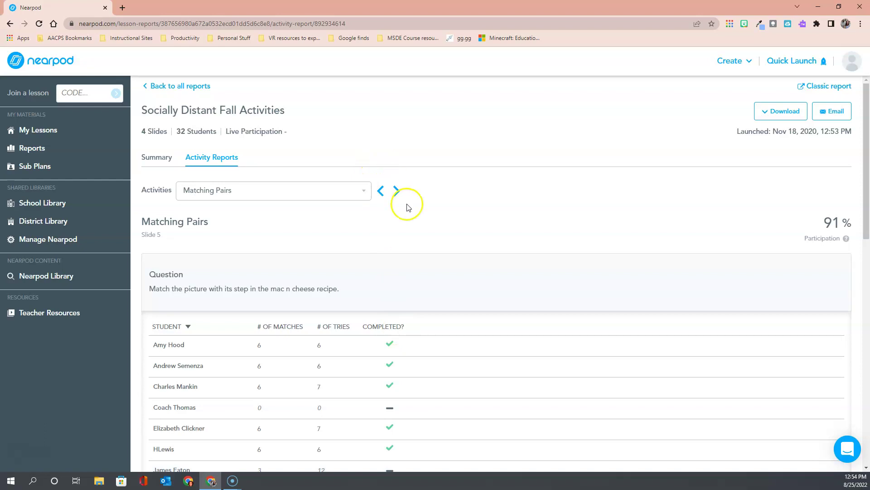
Advance to the slide 6 Collaborate Board report, view the board, then close its tab
left_click(396, 192)
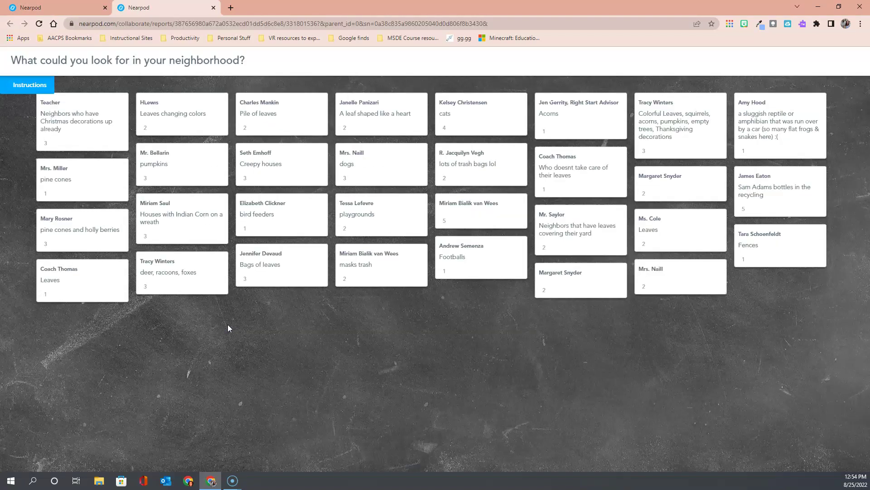
left_click(251, 316)
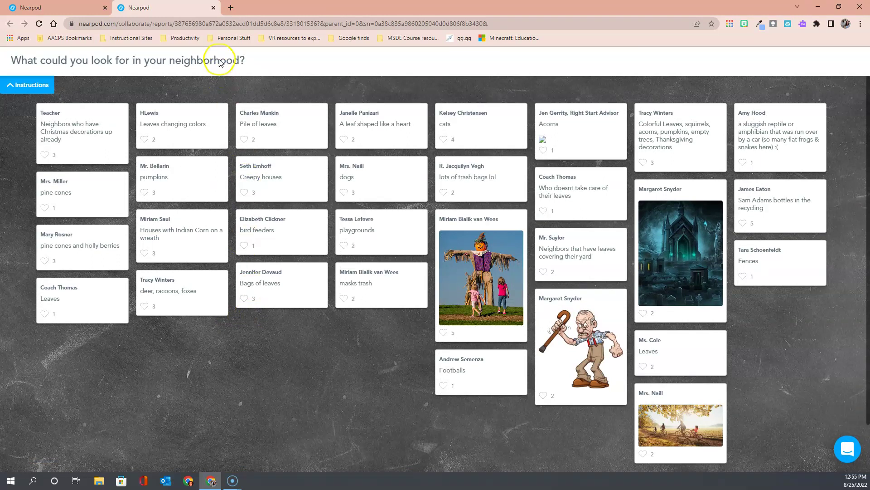
left_click(213, 7)
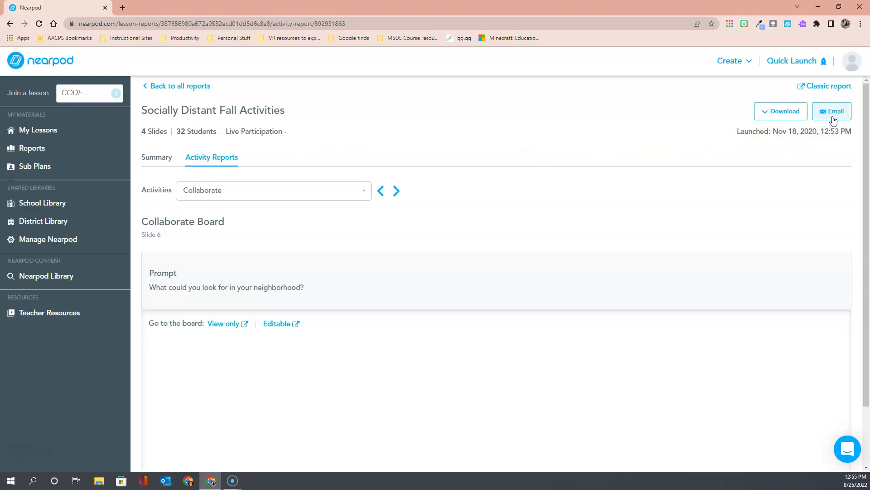
left_click(788, 121)
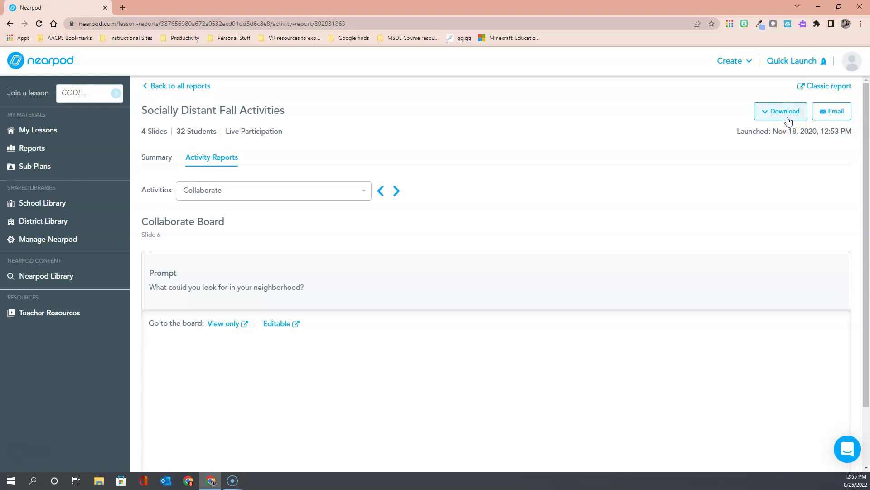
left_click(832, 117)
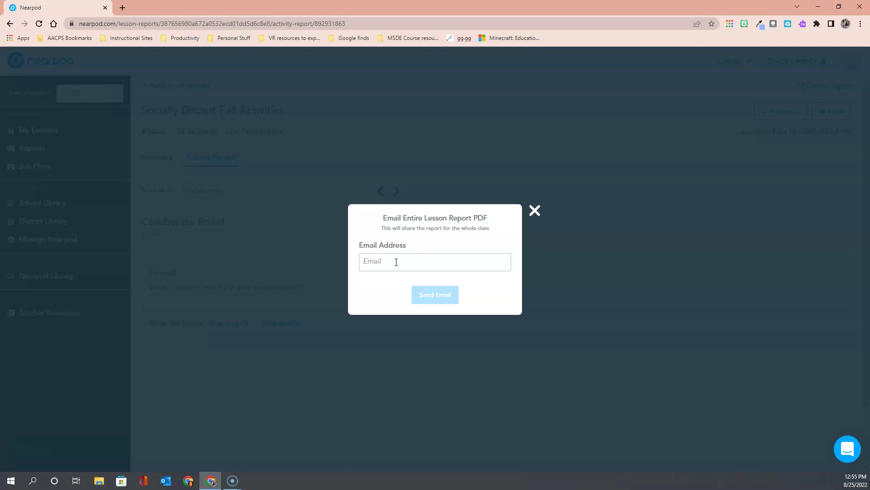
left_click(535, 211)
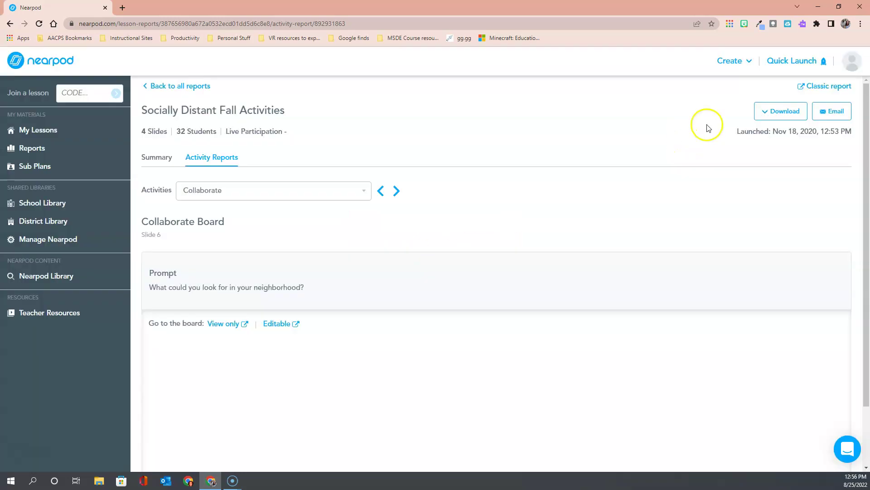
Download the Entire Lesson Report for The History of Baseball as a PDF
left_click(782, 112)
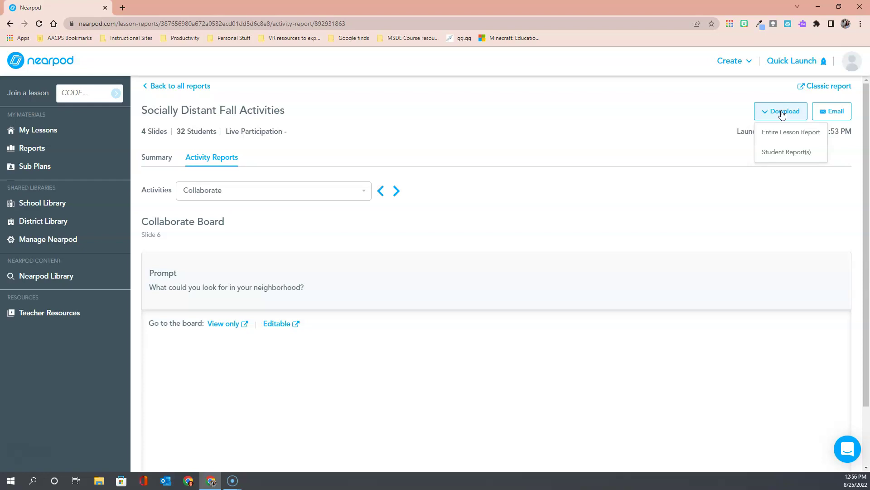
left_click(782, 130)
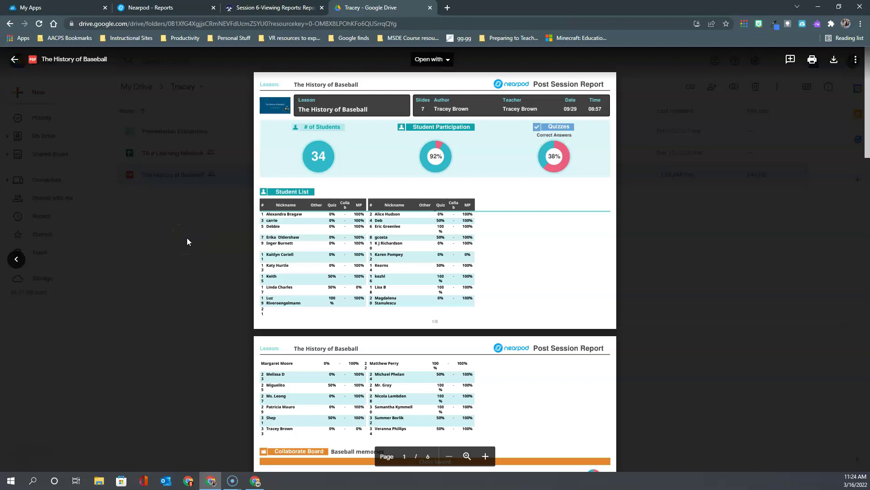
Open the report preview, scroll past the student list, and follow the Class board link
left_click(502, 225)
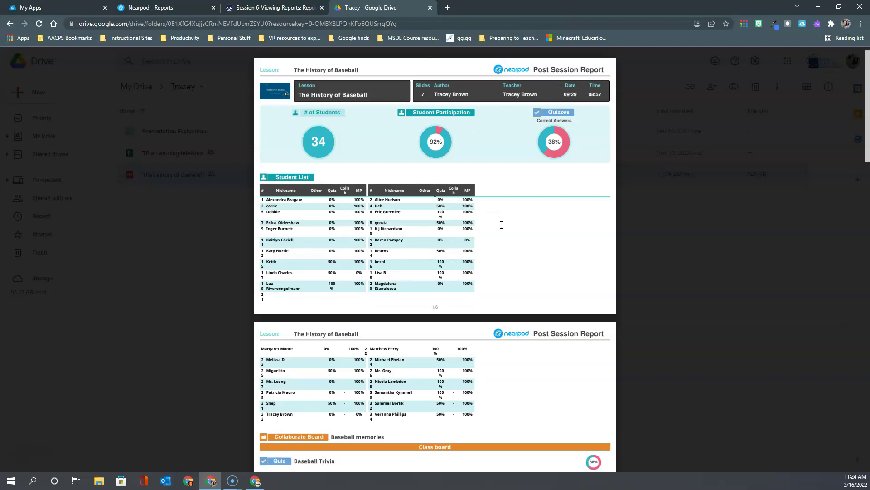
scroll(502, 224, "down", 5)
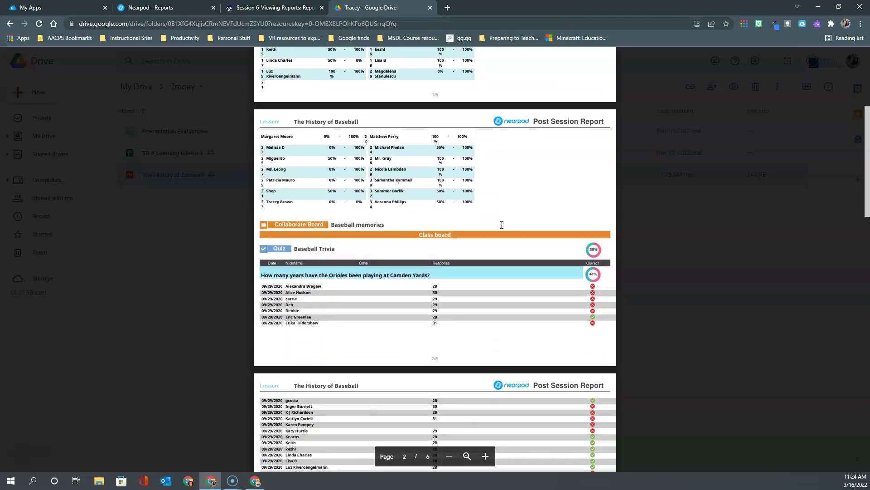
left_click(420, 237)
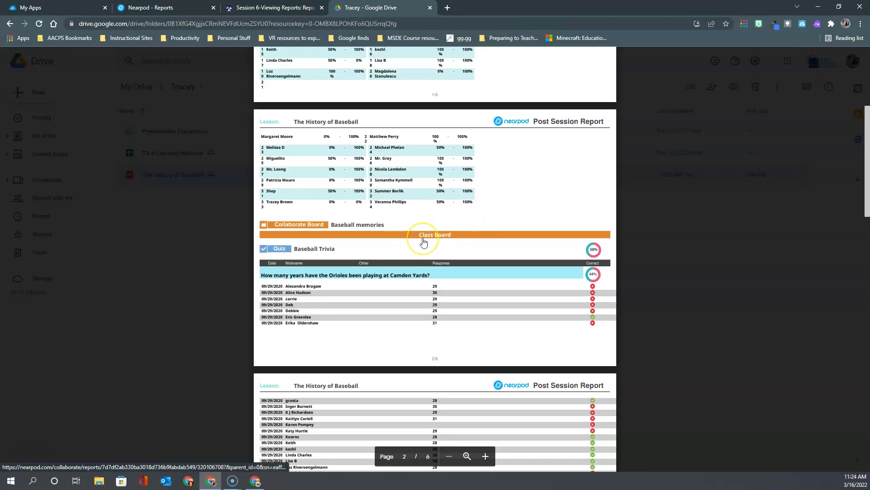
left_click(429, 235)
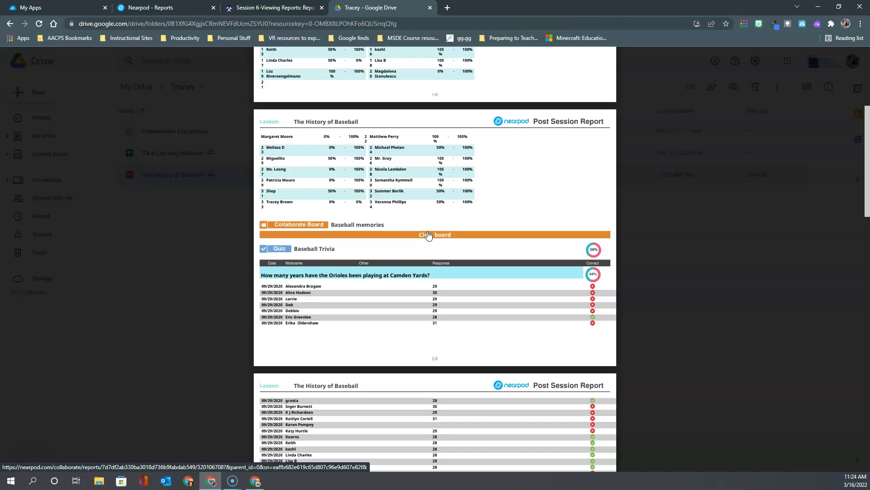
left_click(433, 235)
Scroll down through the quiz and Matching Pairs results in the report
scroll(433, 234, "down", 1)
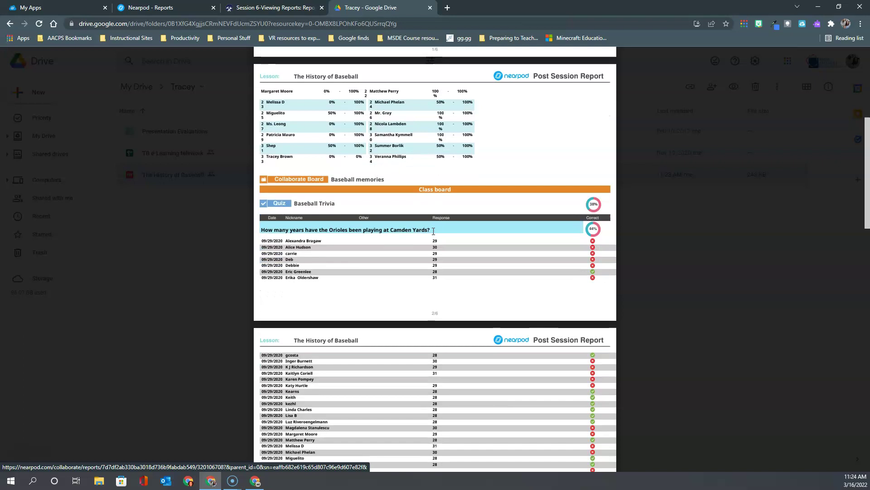
scroll(435, 235, "down", 2)
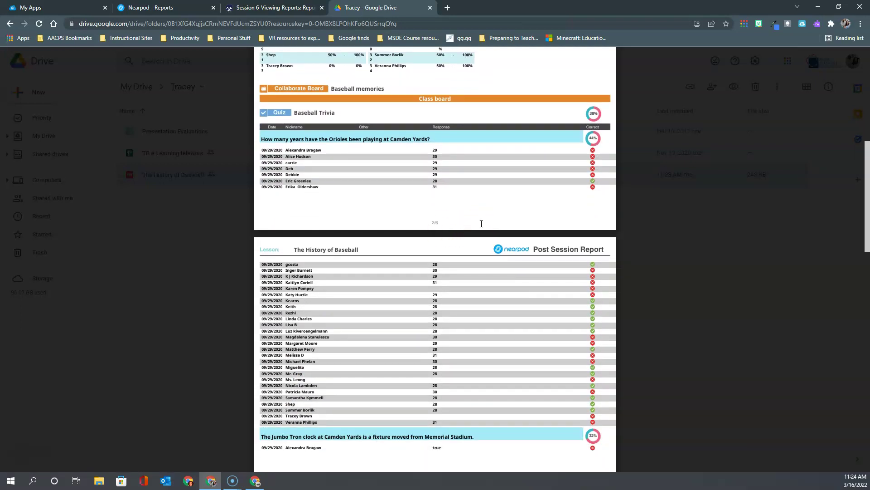
scroll(481, 223, "down", 18)
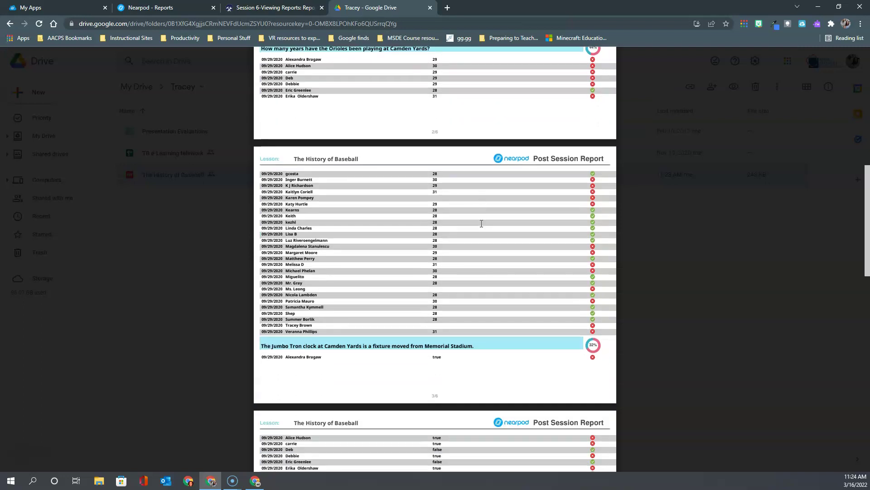
scroll(481, 223, "down", 3)
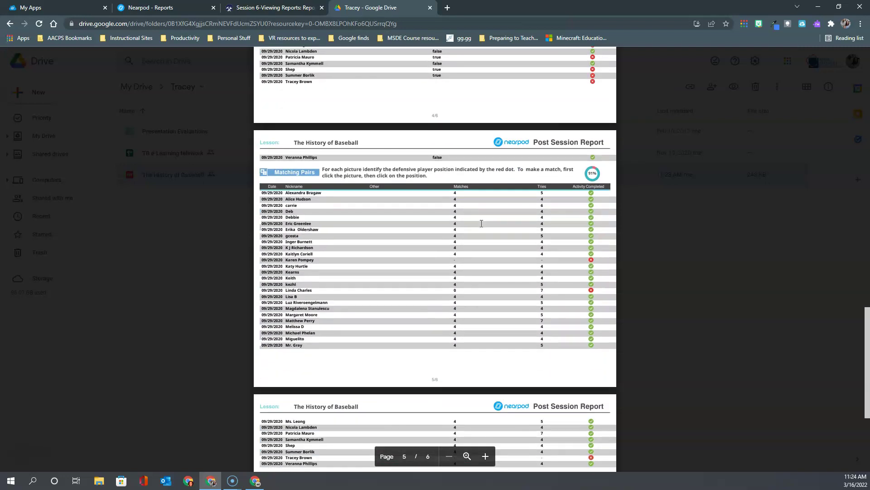
scroll(478, 272, "down", 3)
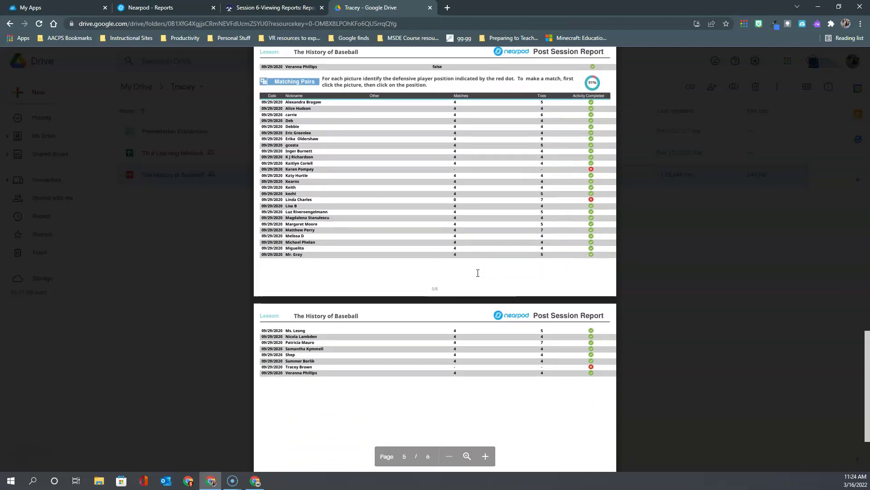
scroll(478, 273, "up", 12)
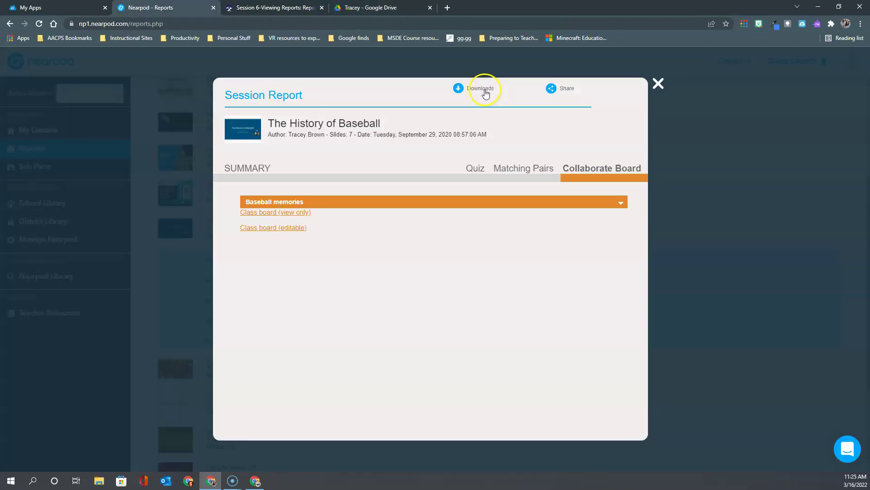
Choose the PDF [Student view] download and tick the first three students in the Student Report list
left_click(483, 89)
left_click(486, 148)
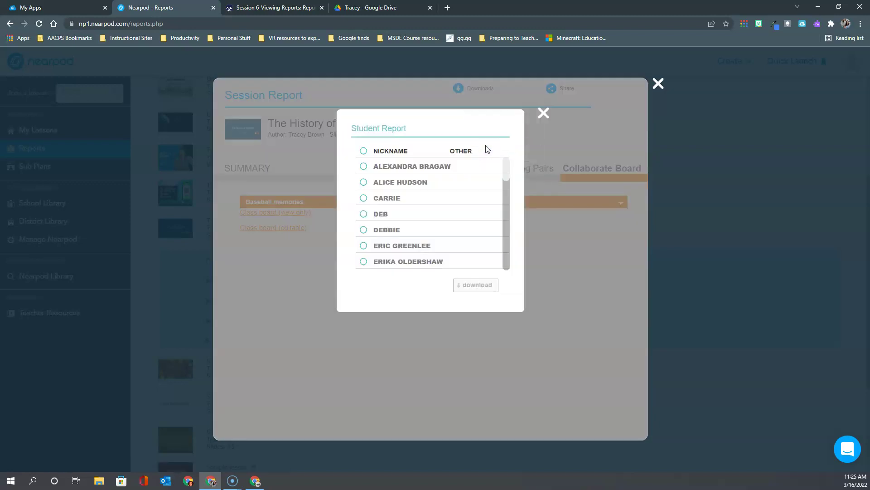
left_click(478, 152)
left_click(364, 166)
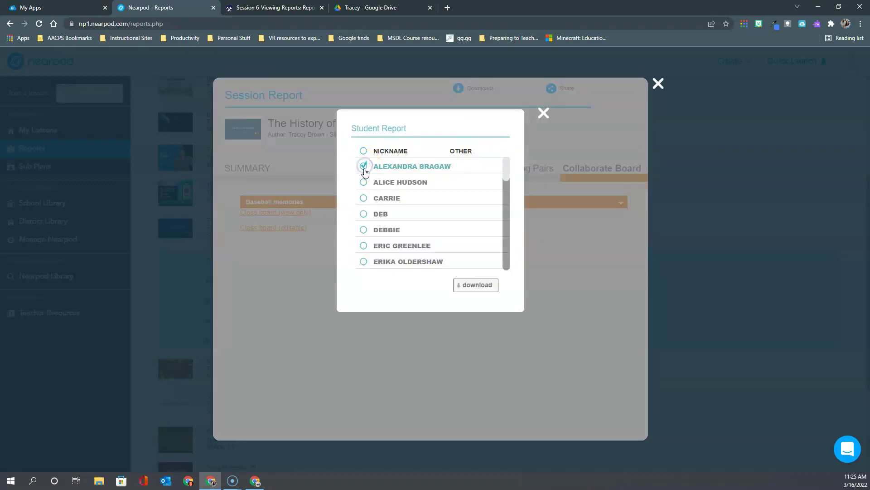
left_click(364, 182)
left_click(363, 199)
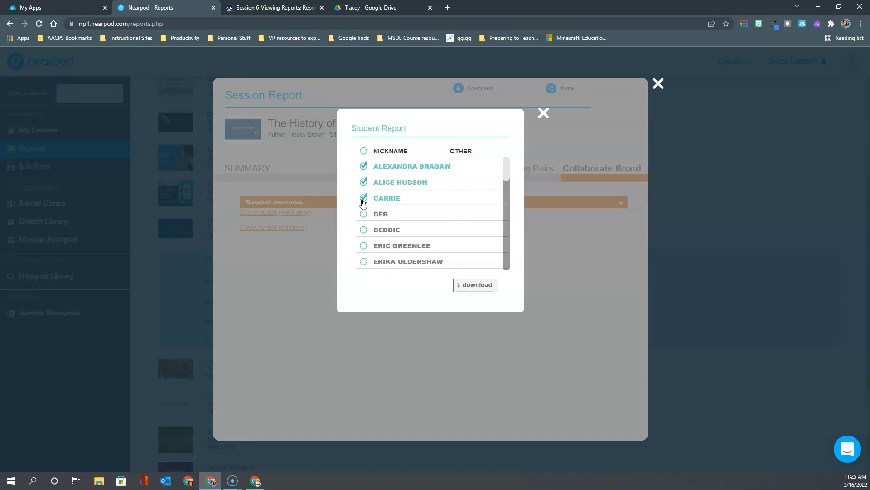
Download the three students' reports and open the third student's report file from the extracted folder
left_click(480, 289)
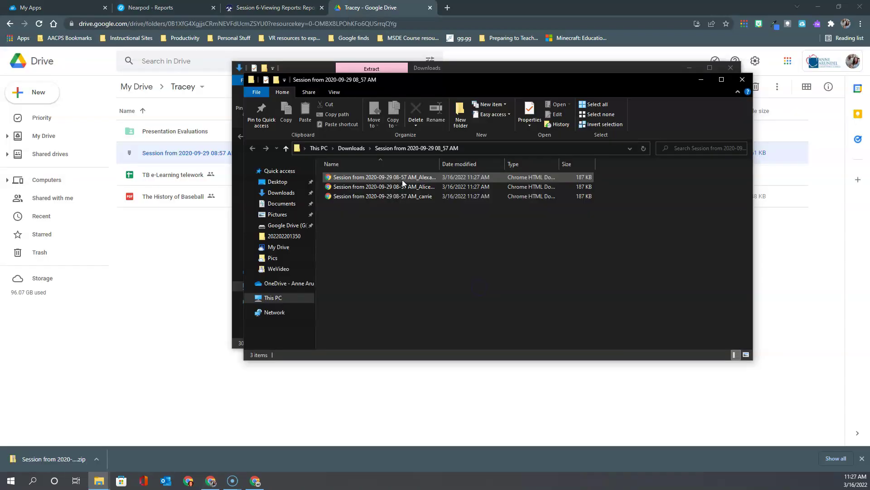
left_click(415, 198)
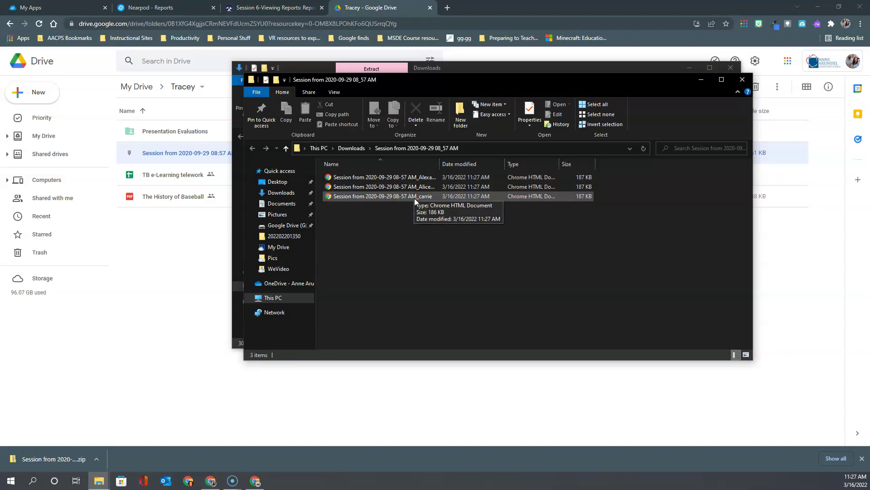
double_click(415, 197)
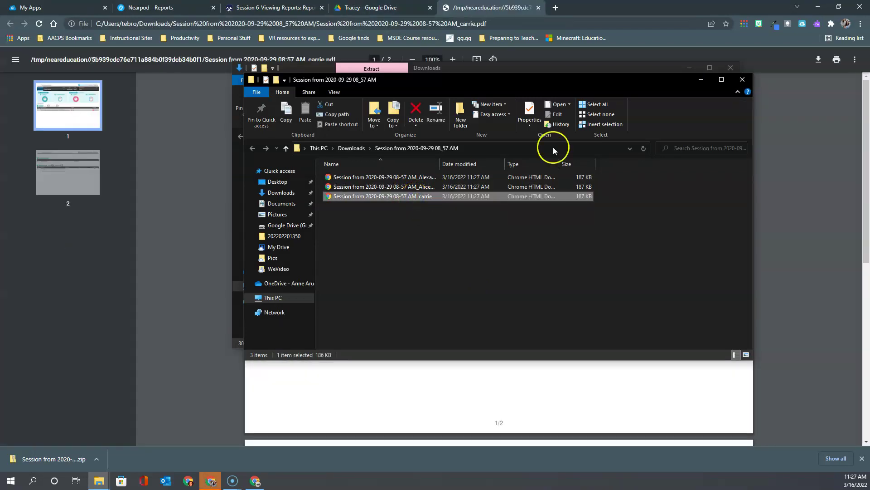
Close the Explorer window to reveal the third student's PDF report in Chrome
left_click(701, 79)
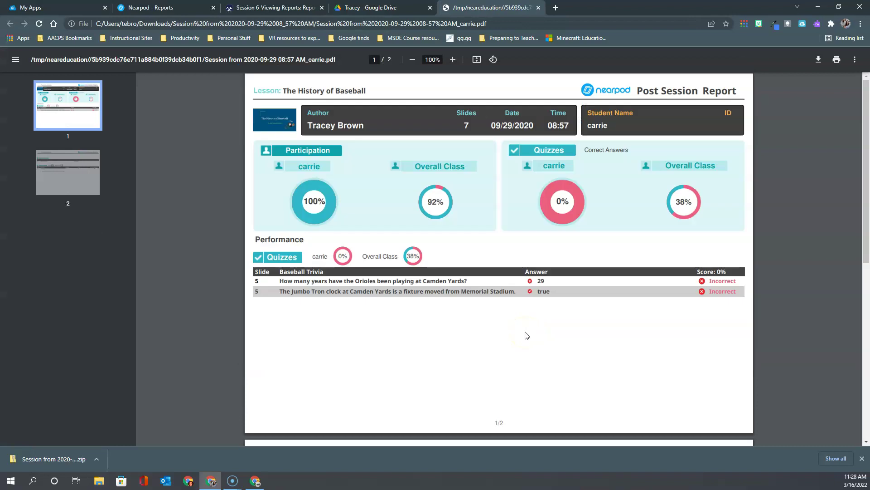